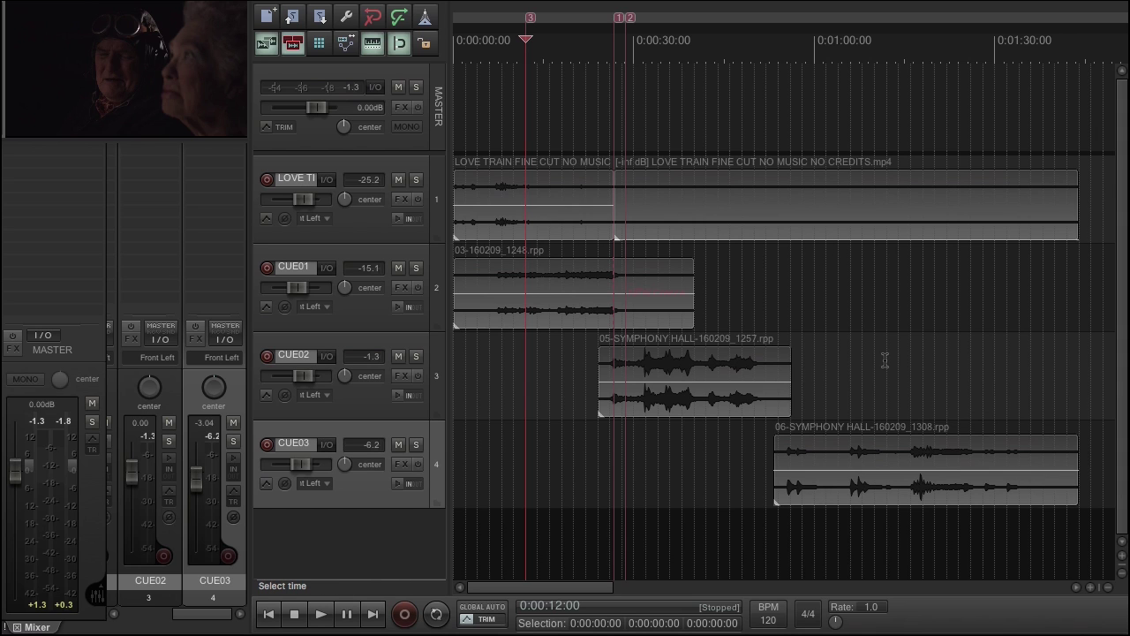
# Play the film cues from 12 seconds, then audition the section around the 26-second cut
pyautogui.press('space')
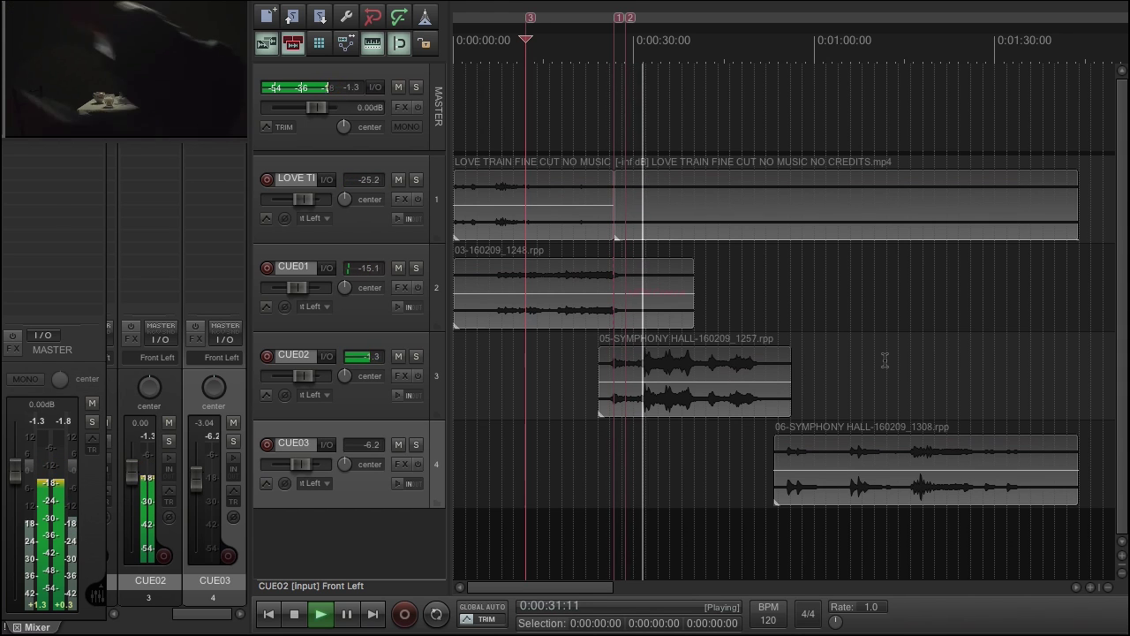
pyautogui.press('space')
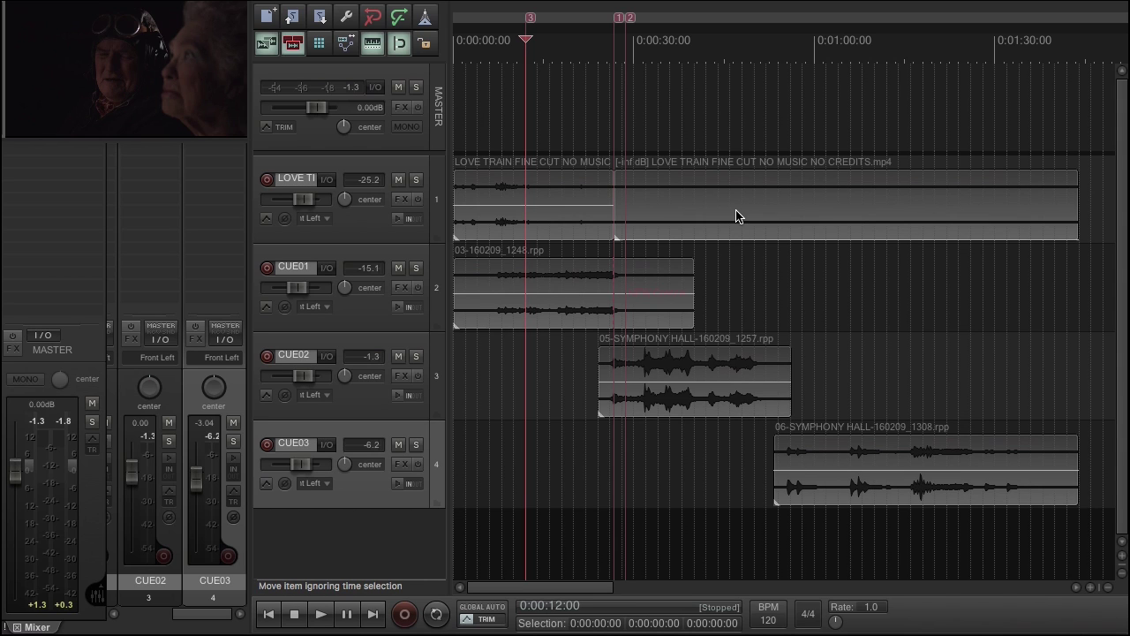
pyautogui.click(607, 146)
pyautogui.scroll(5, 607, 146)
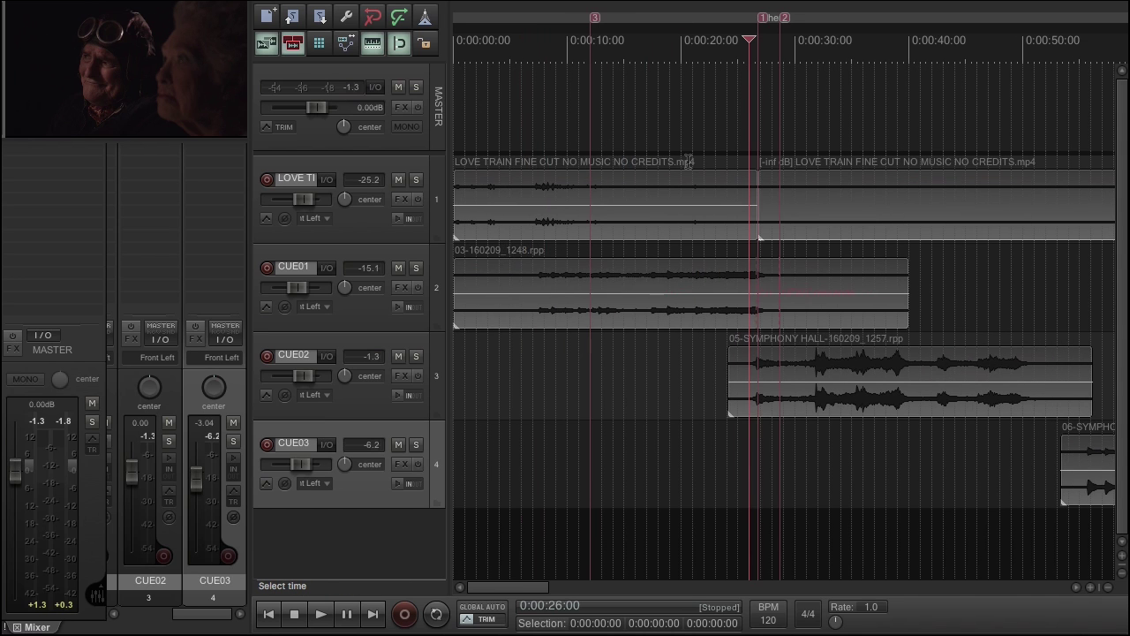
pyautogui.press('space')
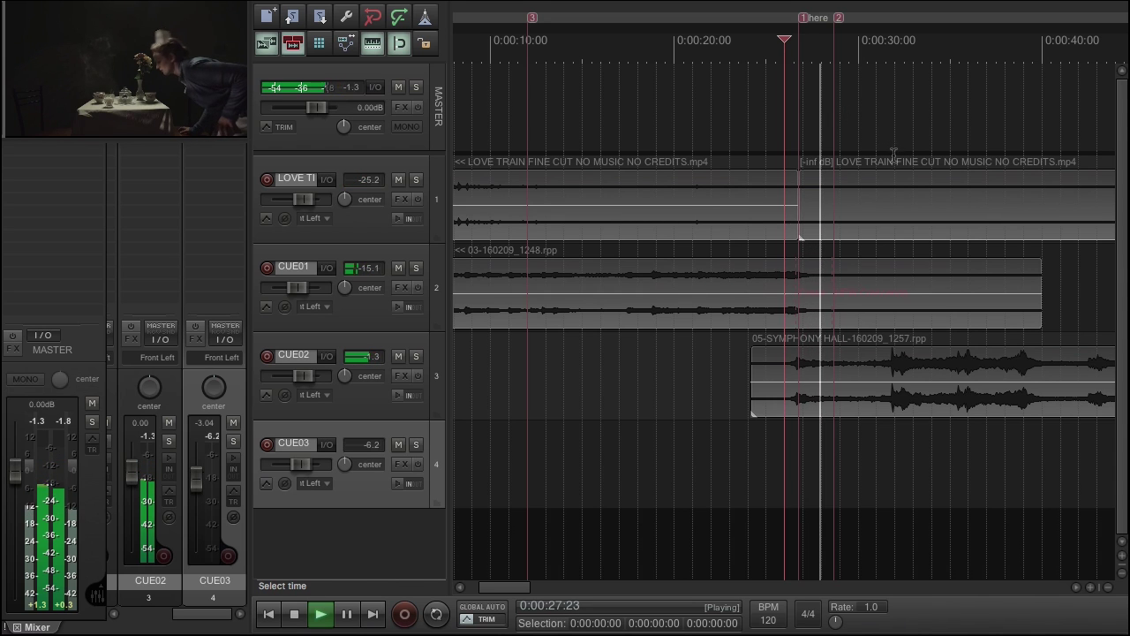
pyautogui.press('space')
pyautogui.scroll(-2, 908, 207)
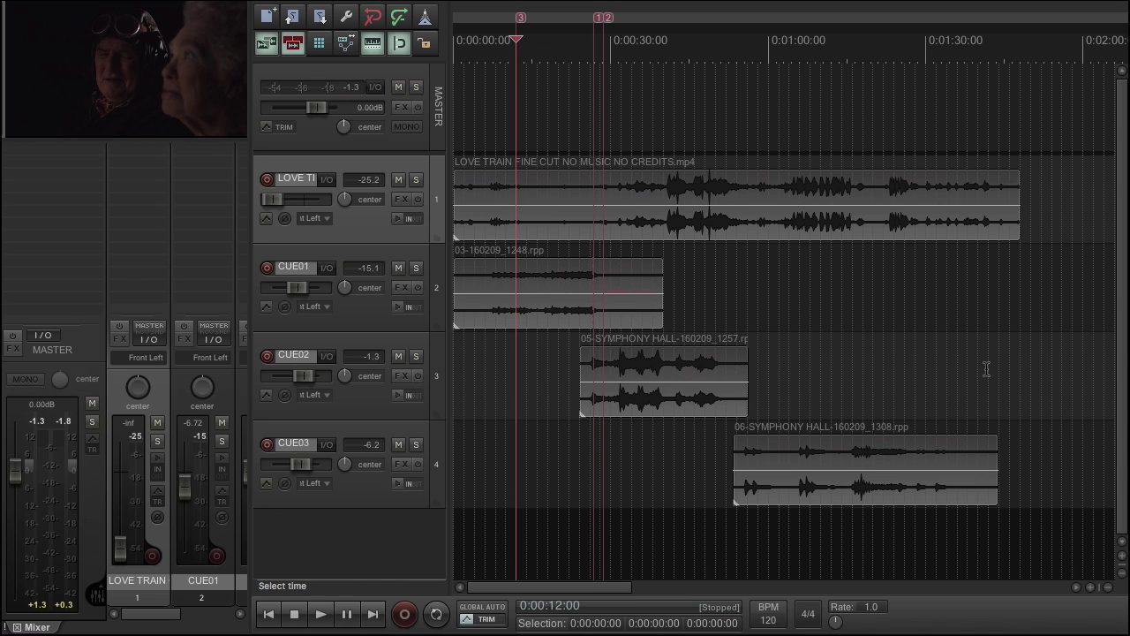
# Select the CUE02 and CUE03 items and nudge them 48 frames later
pyautogui.moveTo(989, 361); pyautogui.dragTo(674, 510)
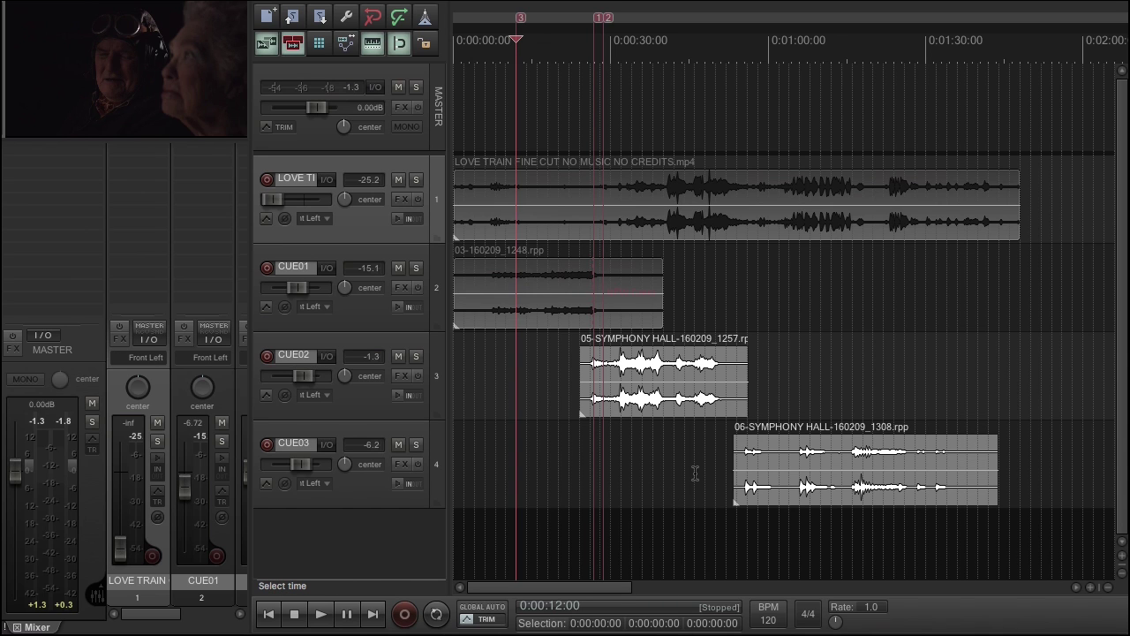
pyautogui.scroll(2, 696, 473)
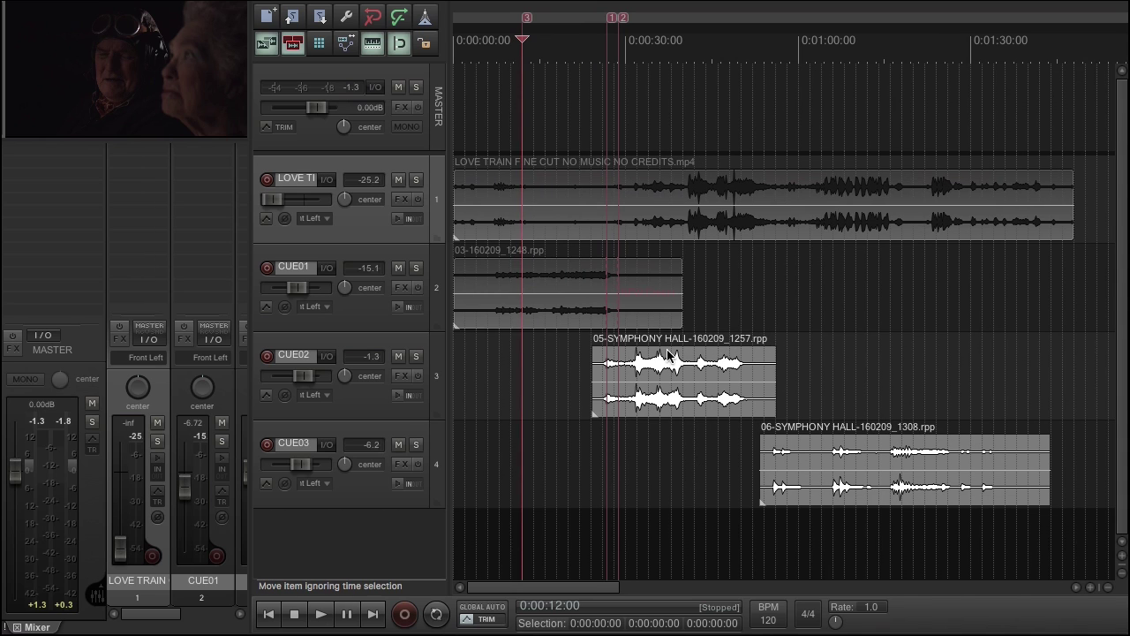
pyautogui.write('n')
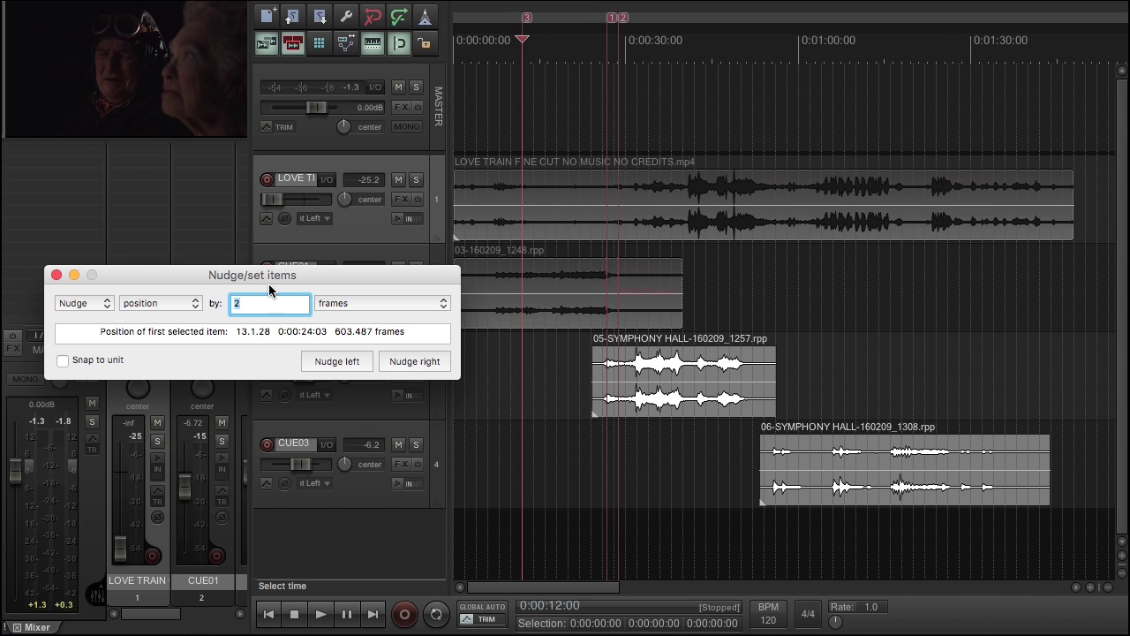
pyautogui.write('48')
pyautogui.click(382, 303)
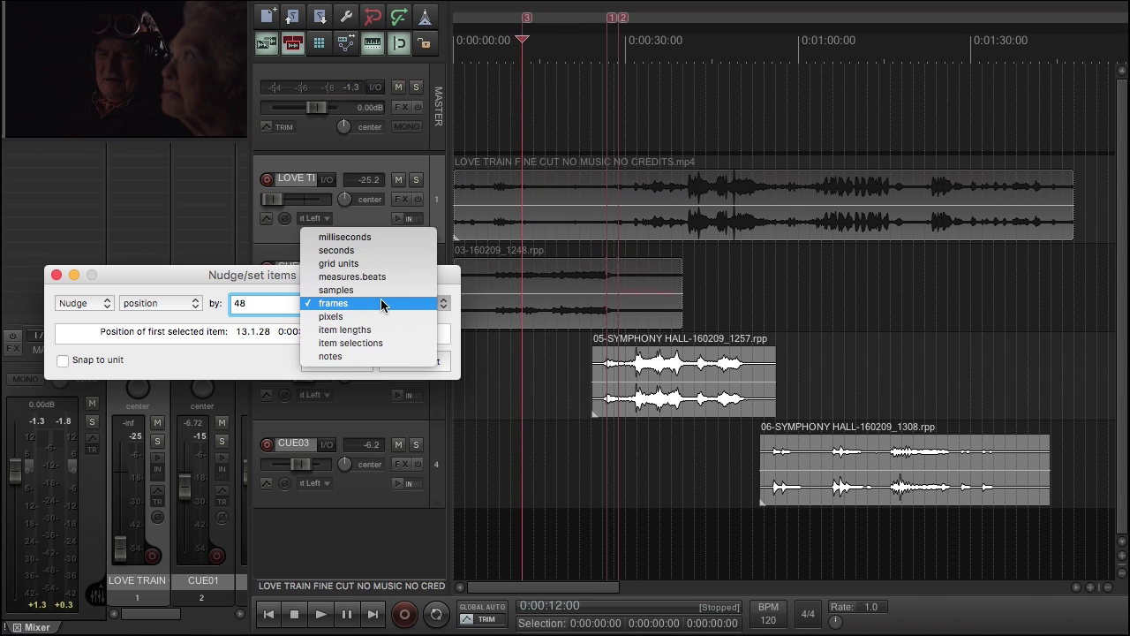
pyautogui.click(388, 305)
pyautogui.click(412, 362)
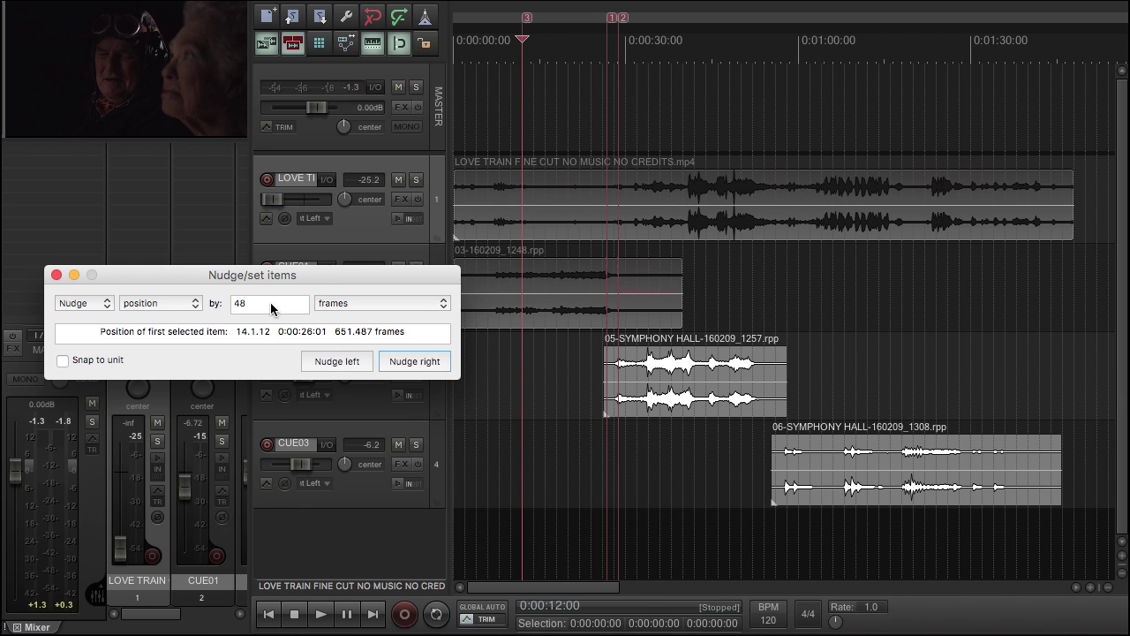
pyautogui.click(57, 274)
pyautogui.scroll(4, 689, 320)
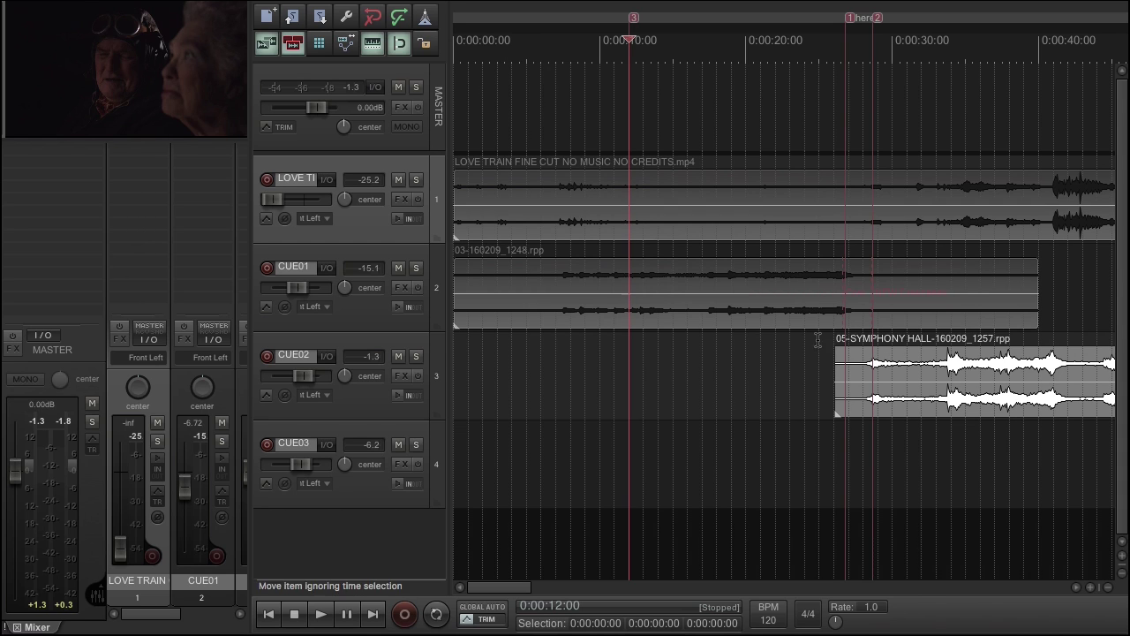
pyautogui.click(776, 355)
pyautogui.press('space')
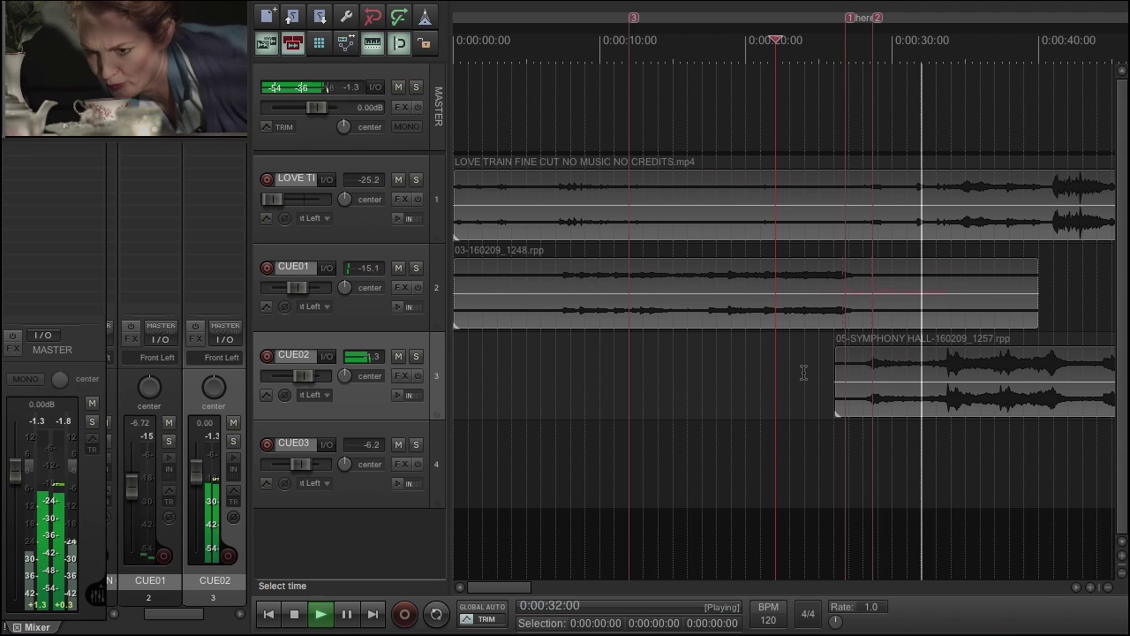
pyautogui.press('space')
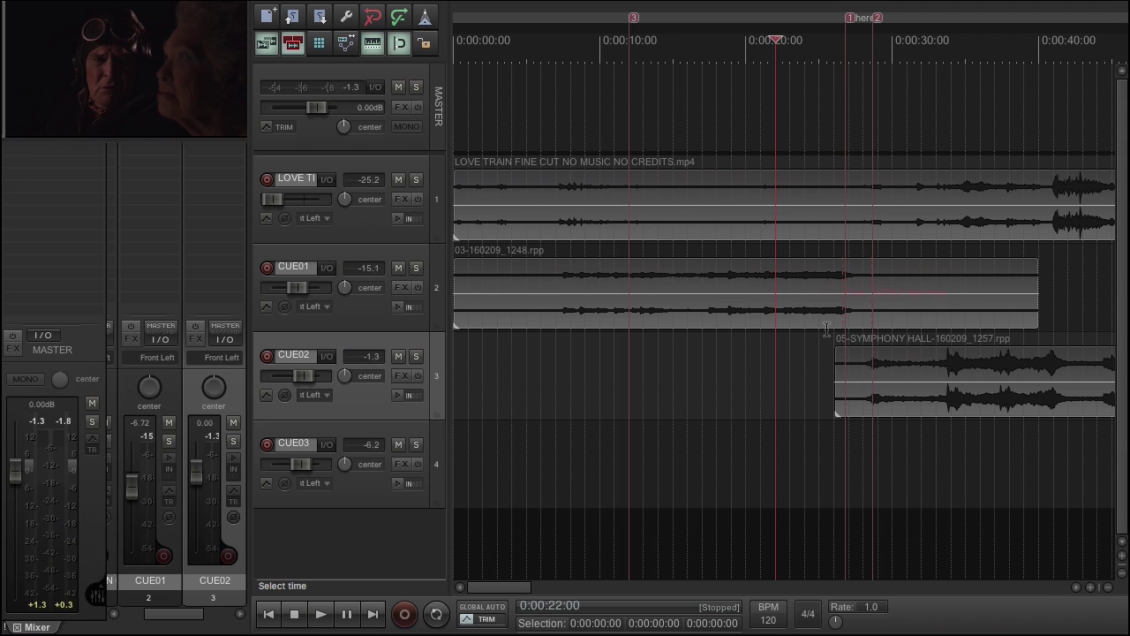
pyautogui.click(850, 142)
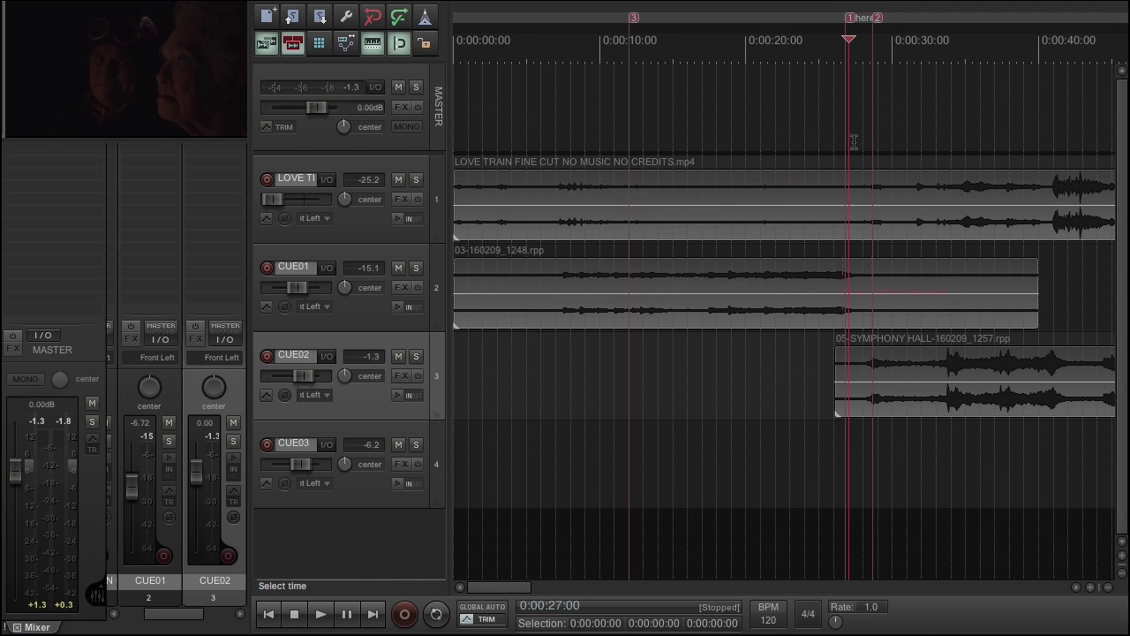
pyautogui.scroll(3, 853, 143)
pyautogui.scroll(1, 853, 143)
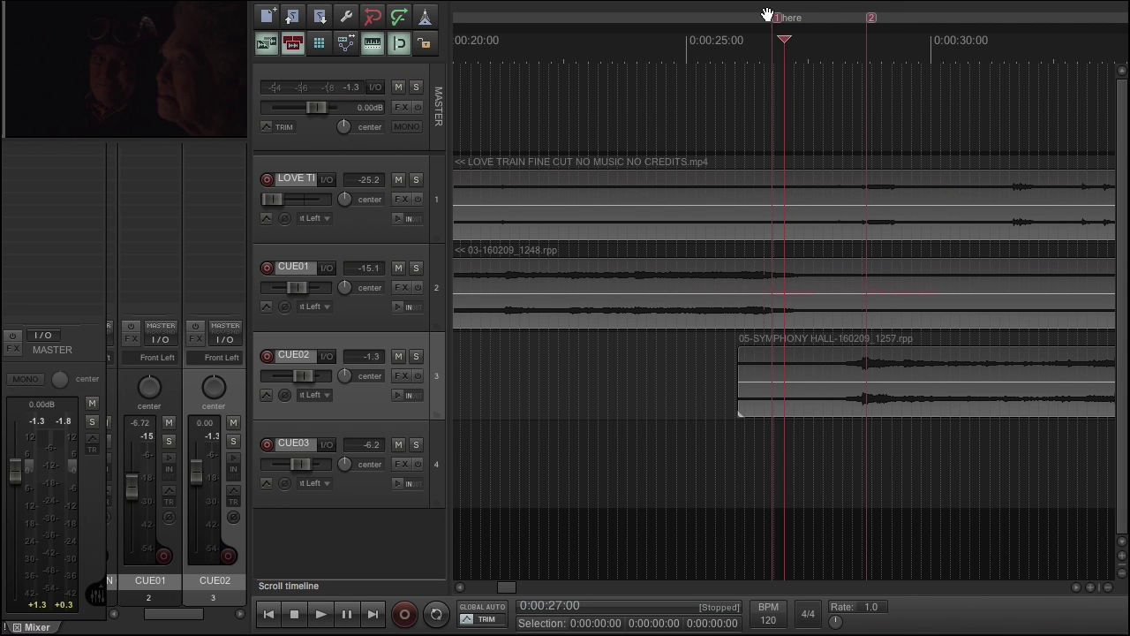
pyautogui.scroll(-5, 775, 192)
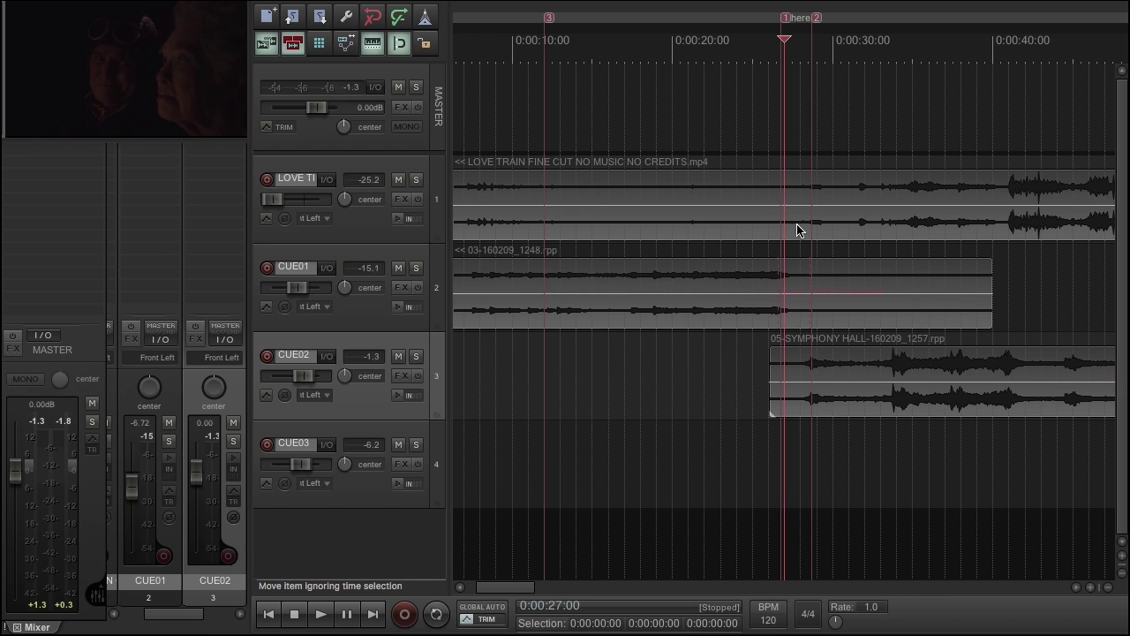
pyautogui.click(662, 130)
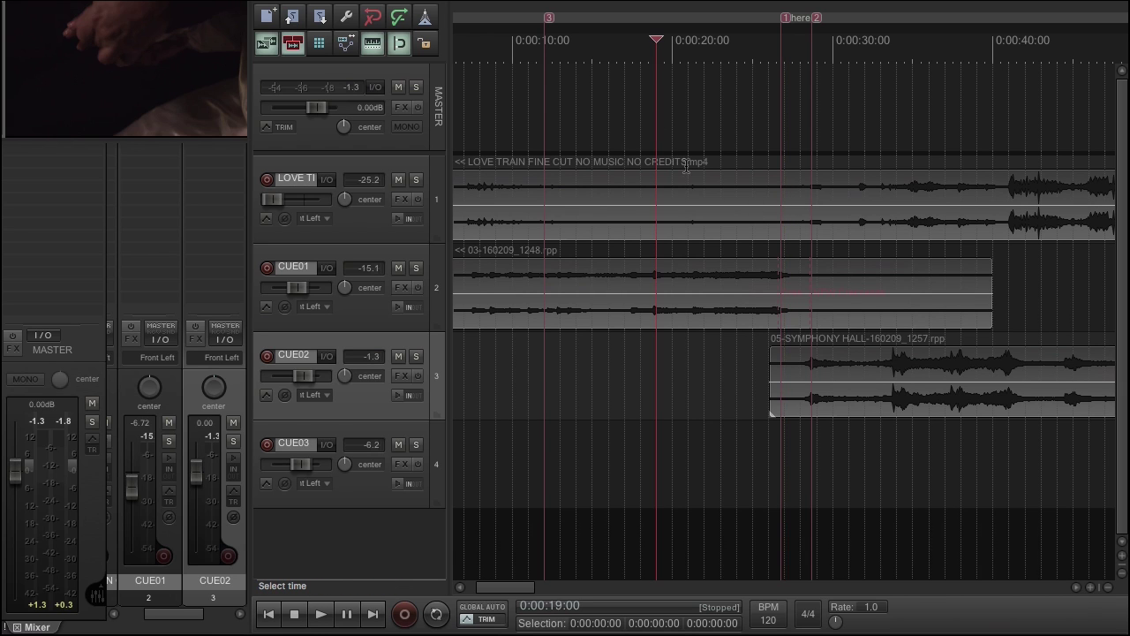
# Open the CUE01 subproject and play the cue from an earlier position
pyautogui.doubleClick(732, 278)
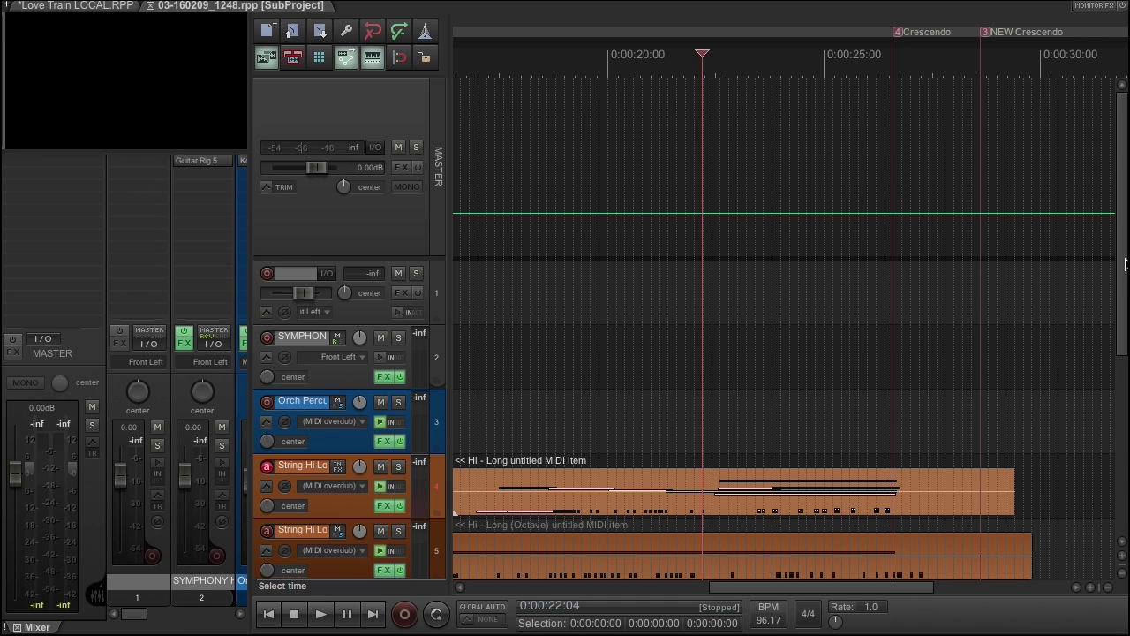
pyautogui.click(510, 162)
pyautogui.scroll(-3, 618, 177)
pyautogui.click(688, 157)
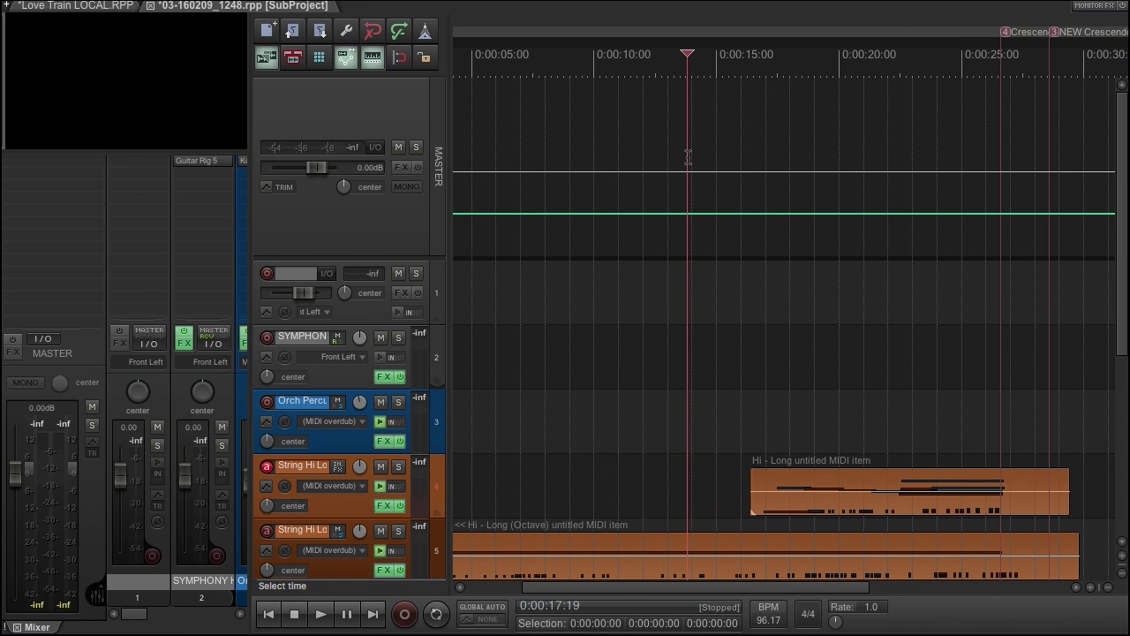
pyautogui.press('space')
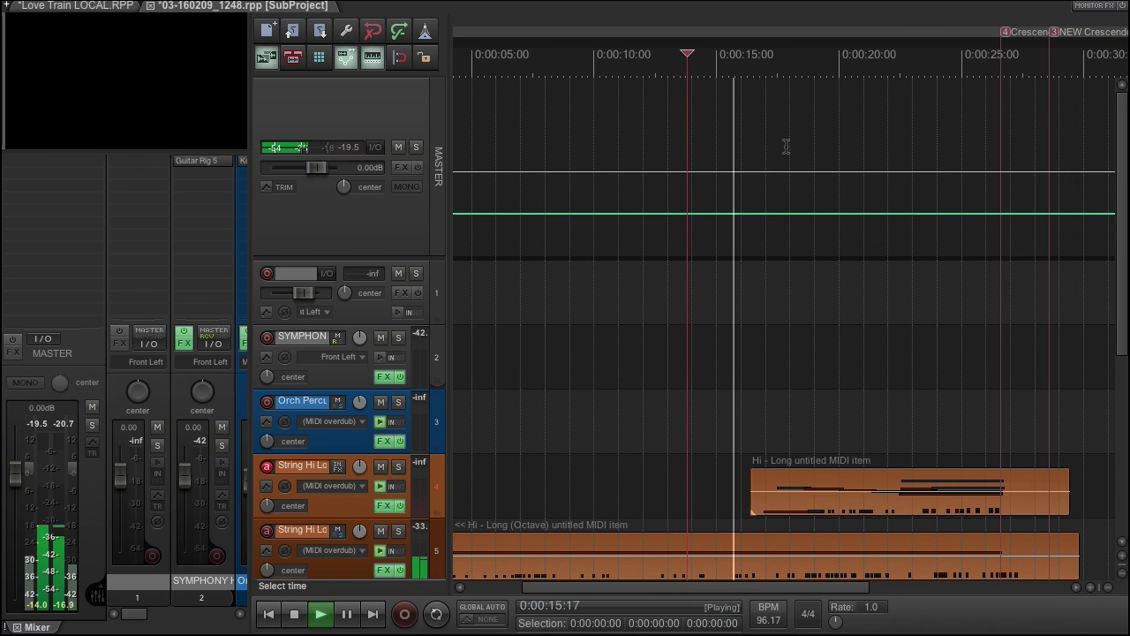
pyautogui.scroll(2, 910, 239)
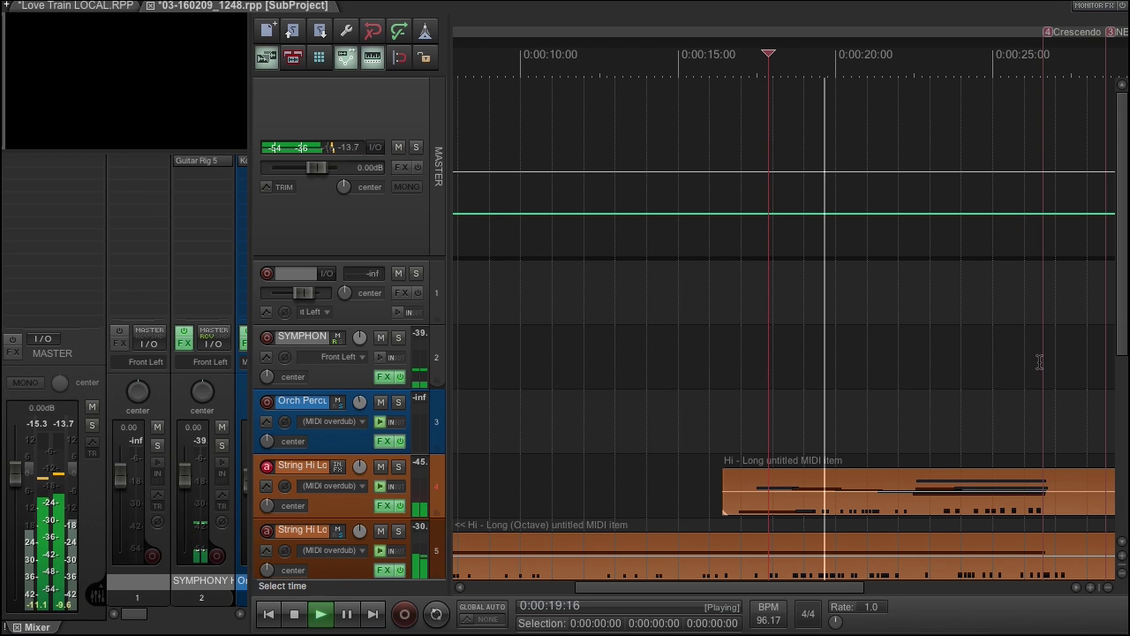
pyautogui.hscroll(3, 875, 551)
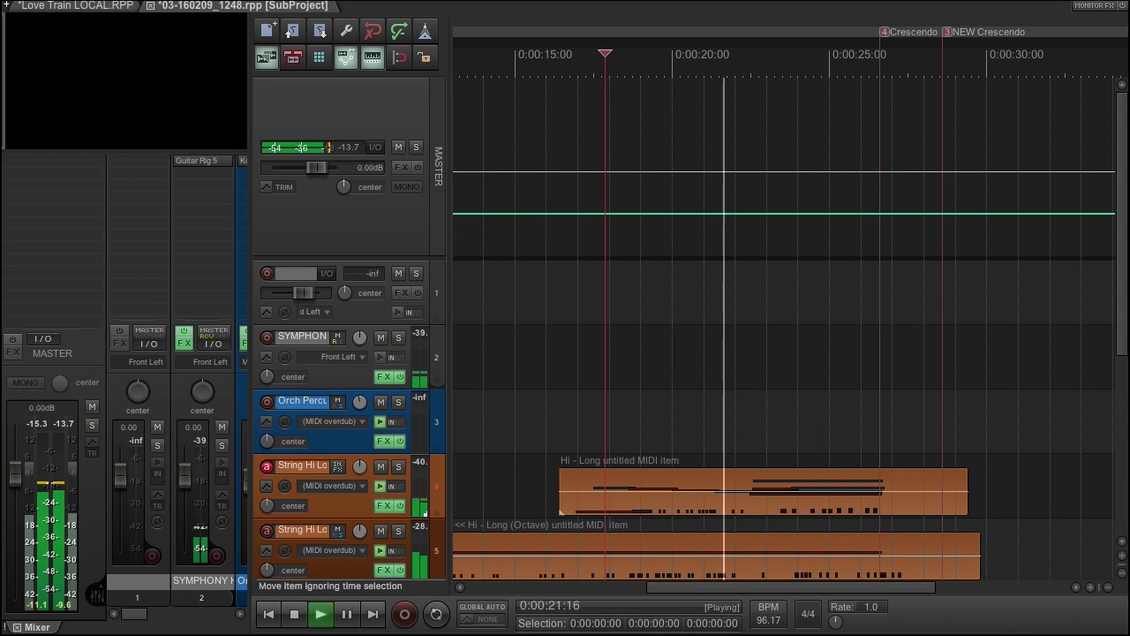
pyautogui.scroll(-3, 804, 294)
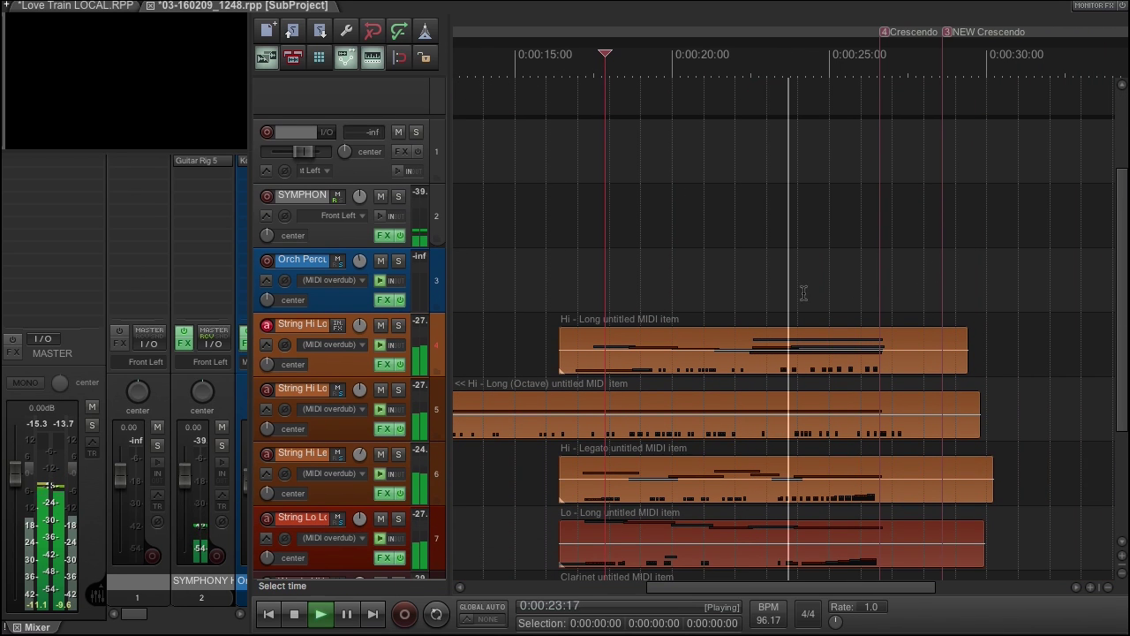
pyautogui.press('space')
# Place the edit point at 0:00:24:10, audition the strings, and open the tempo marker dialog there
pyautogui.click(812, 305)
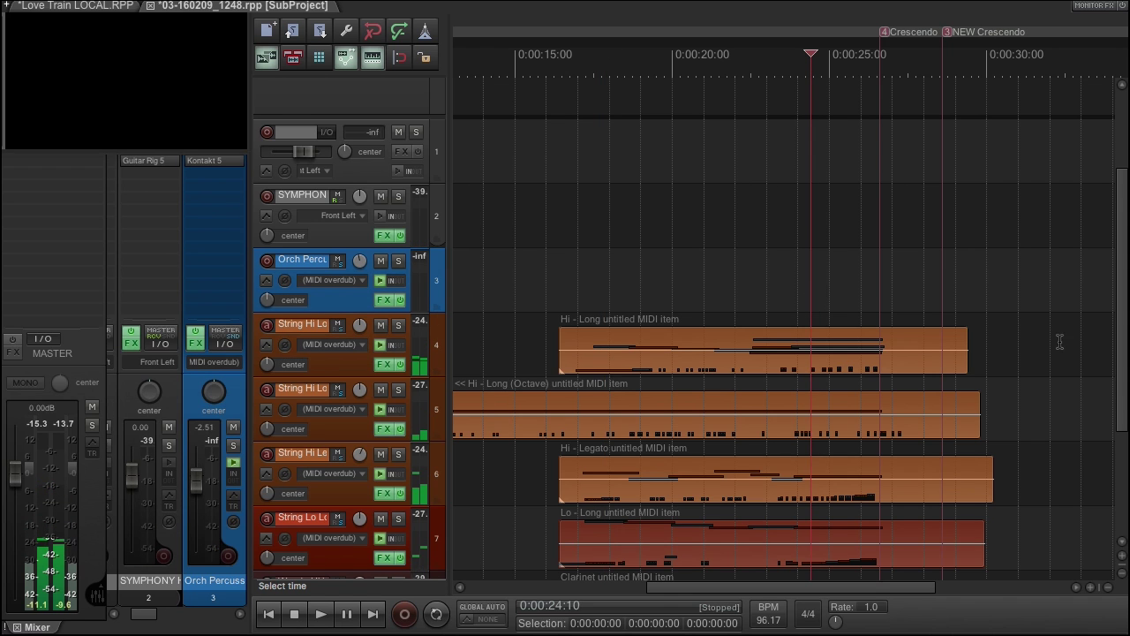
pyautogui.moveTo(1123, 391); pyautogui.dragTo(1126, 313)
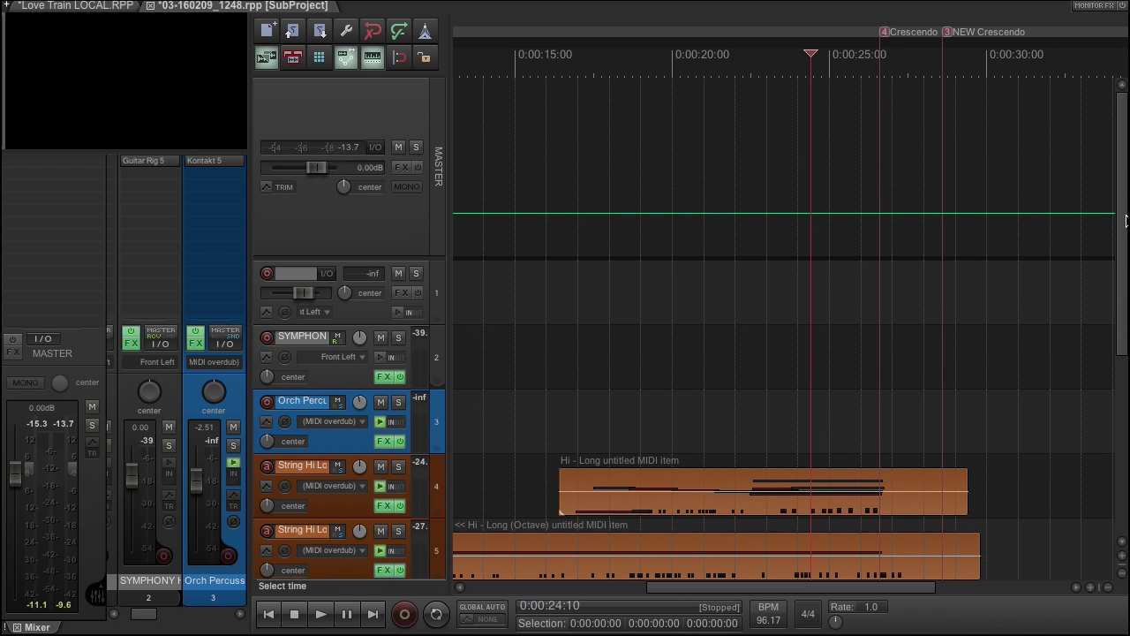
pyautogui.moveTo(1126, 221); pyautogui.dragTo(1124, 347)
pyautogui.press('space')
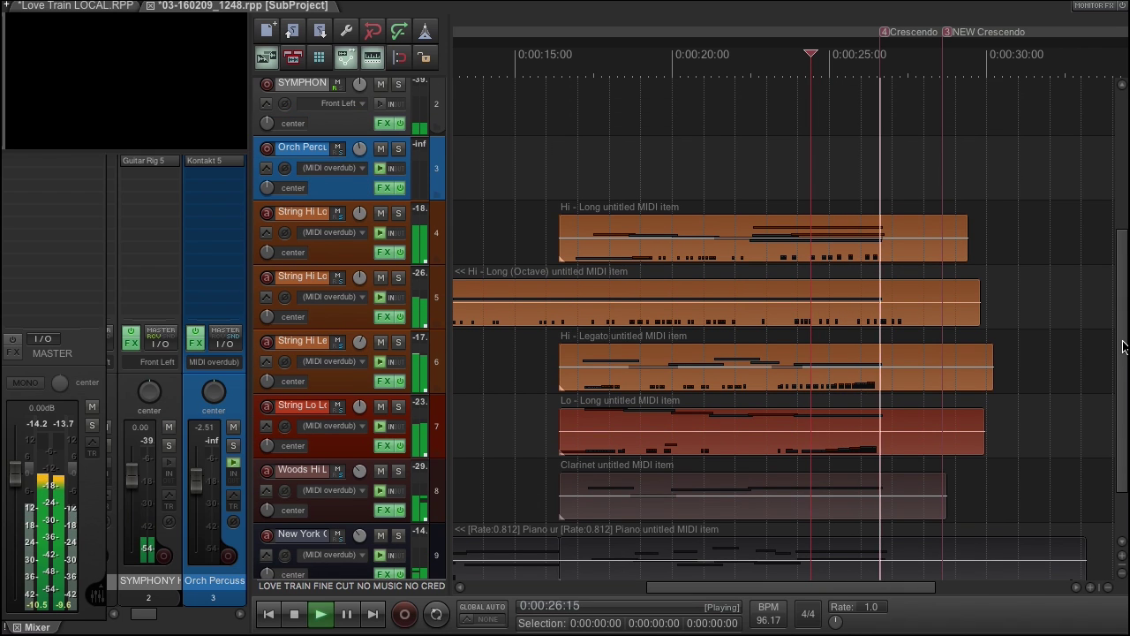
pyautogui.press('space')
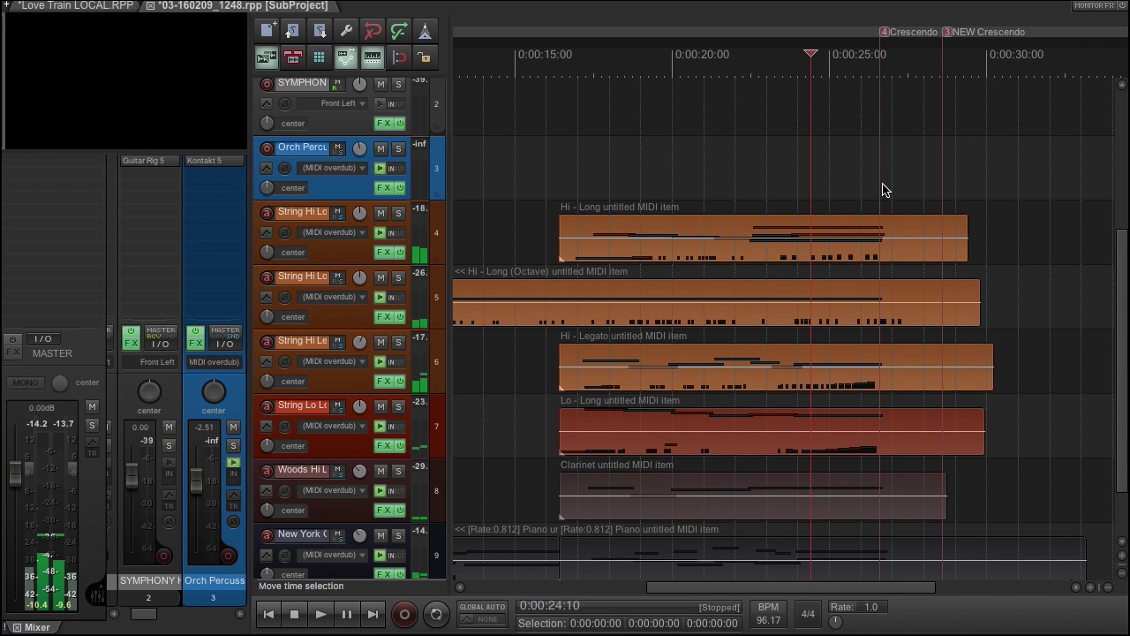
pyautogui.hotkey('shift', 'c')
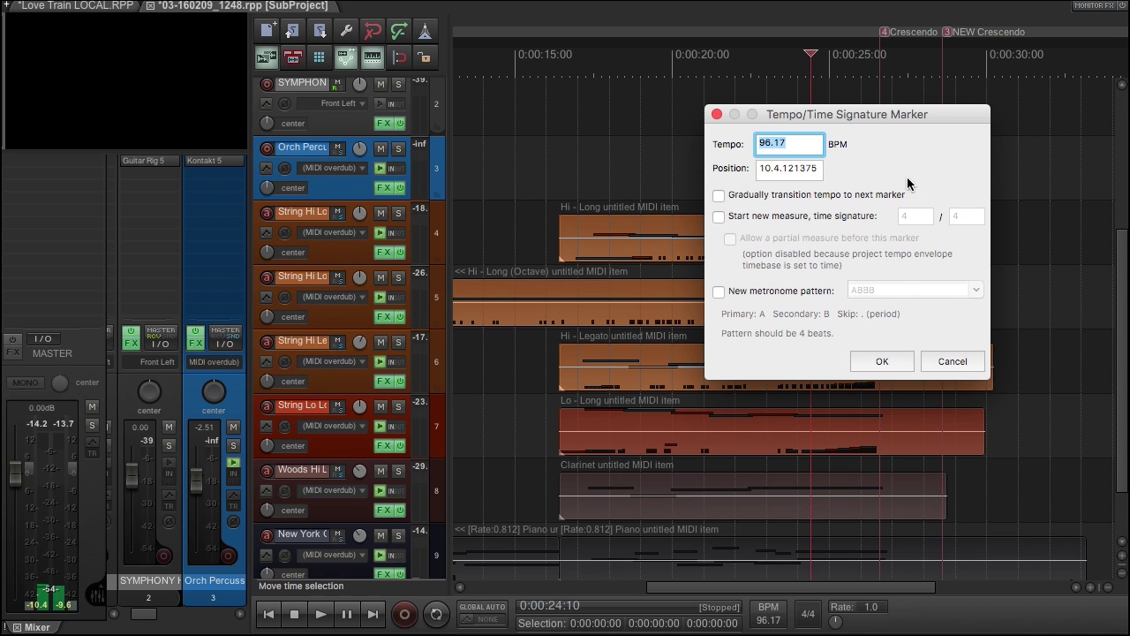
# Insert the 96.17 BPM tempo marker and drag the tempo after it down to 50.971 BPM
pyautogui.click(884, 362)
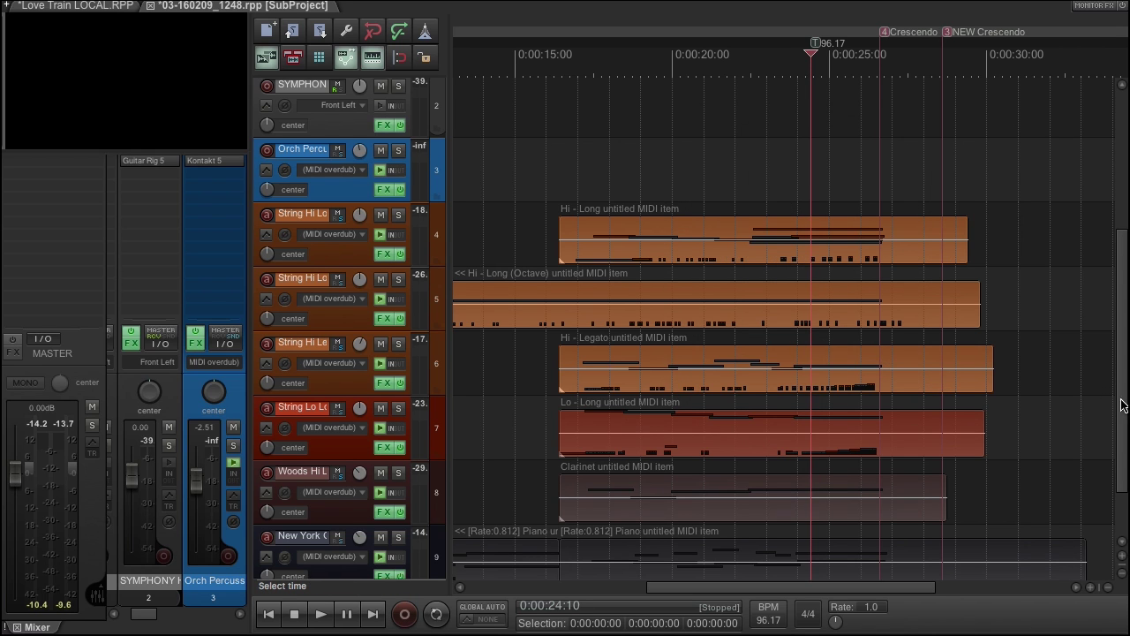
pyautogui.scroll(3, 1121, 405)
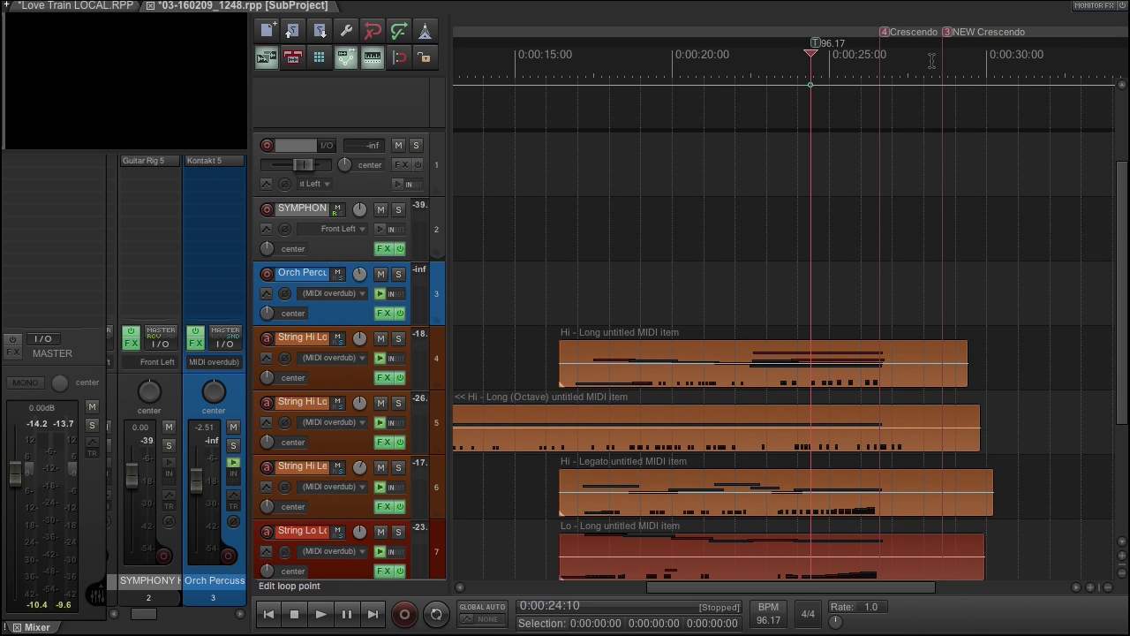
pyautogui.click(932, 59)
pyautogui.scroll(3, 918, 64)
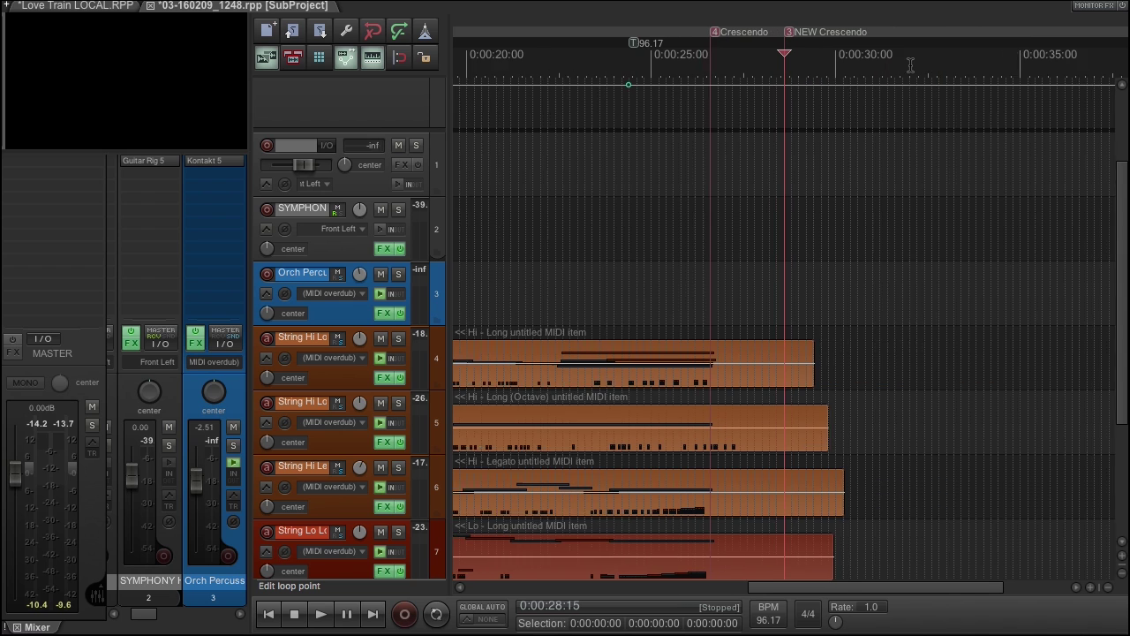
pyautogui.scroll(2, 898, 71)
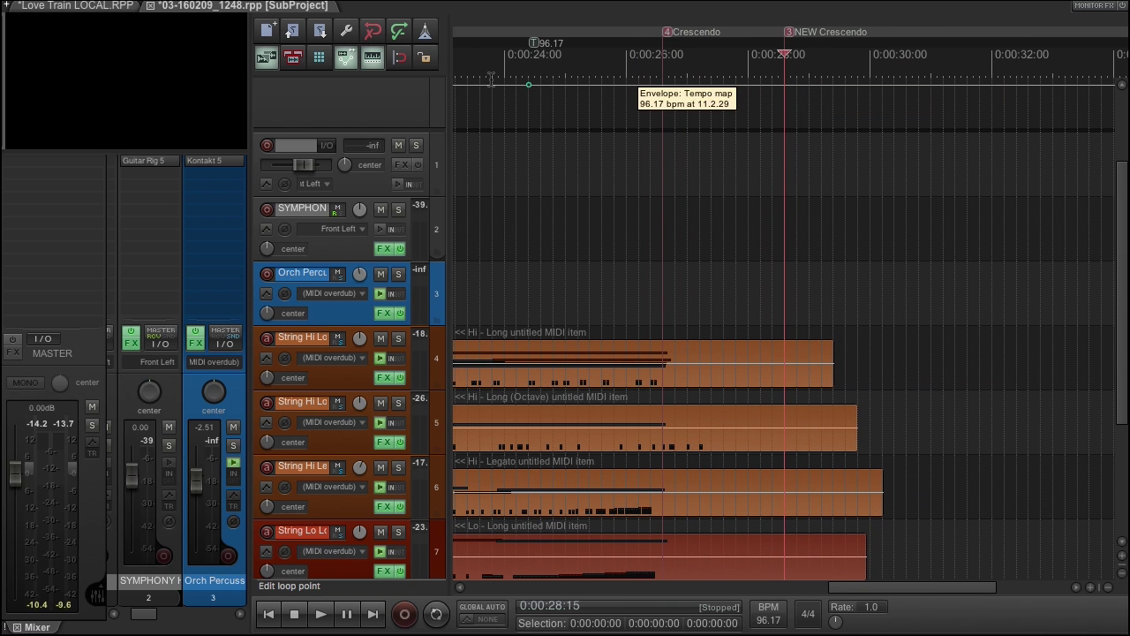
pyautogui.moveTo(653, 89); pyautogui.dragTo(658, 115)
# Play from just before the tempo change to hear the slowed crescendo
pyautogui.scroll(-3, 805, 190)
pyautogui.click(629, 55)
pyautogui.press('space')
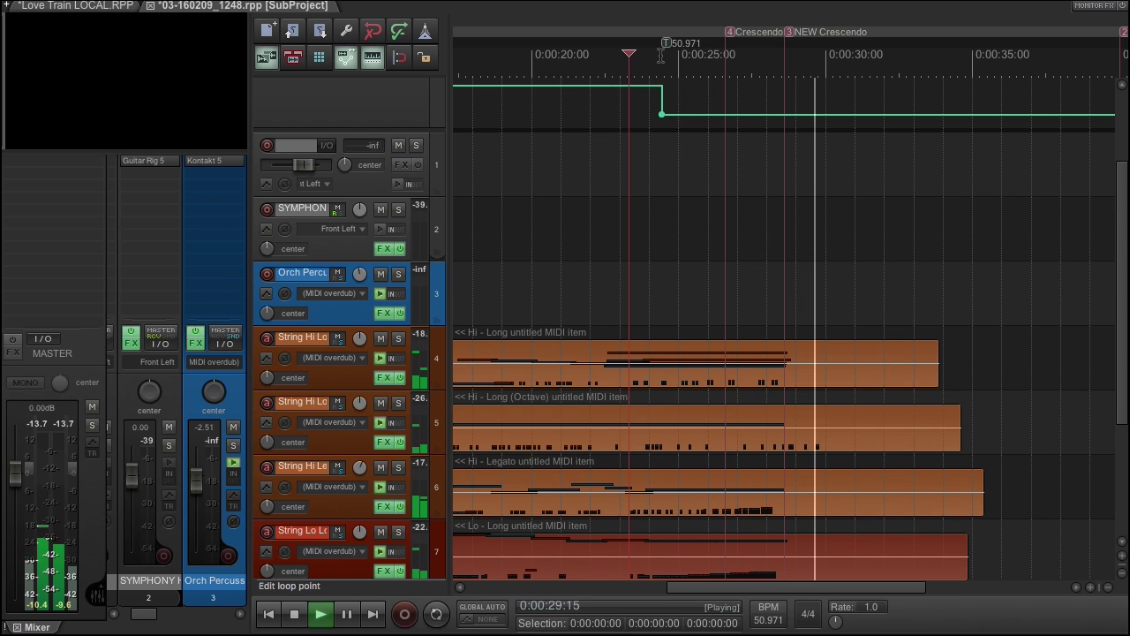
pyautogui.press('space')
# Close the CUE01 subproject saving its changes, then play the film project from 0:00:17
pyautogui.click(151, 7)
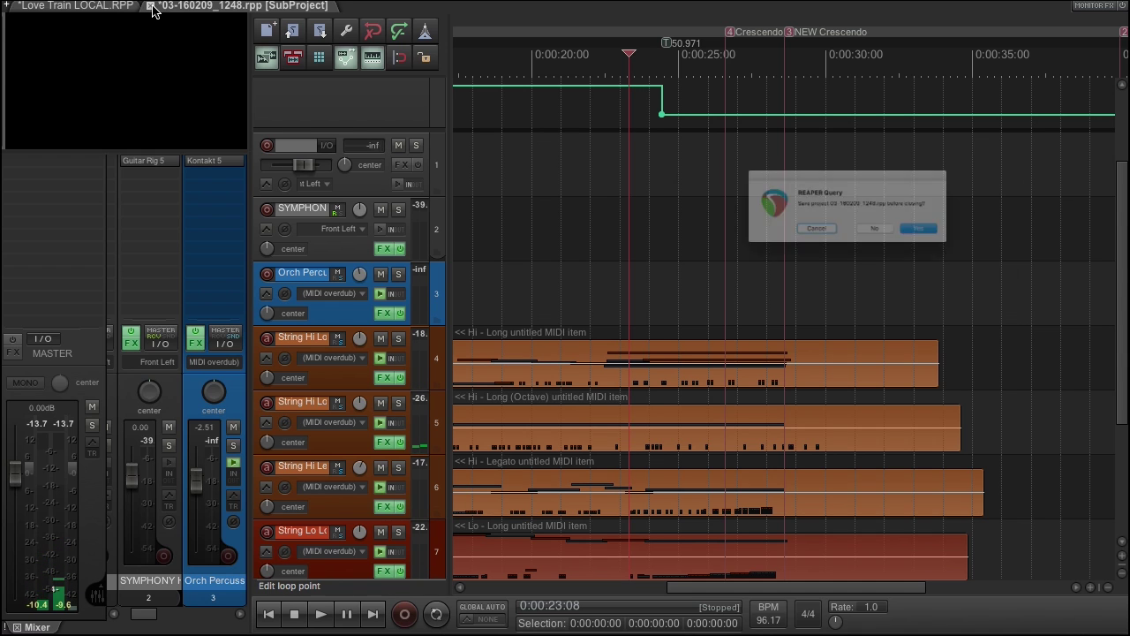
pyautogui.click(982, 247)
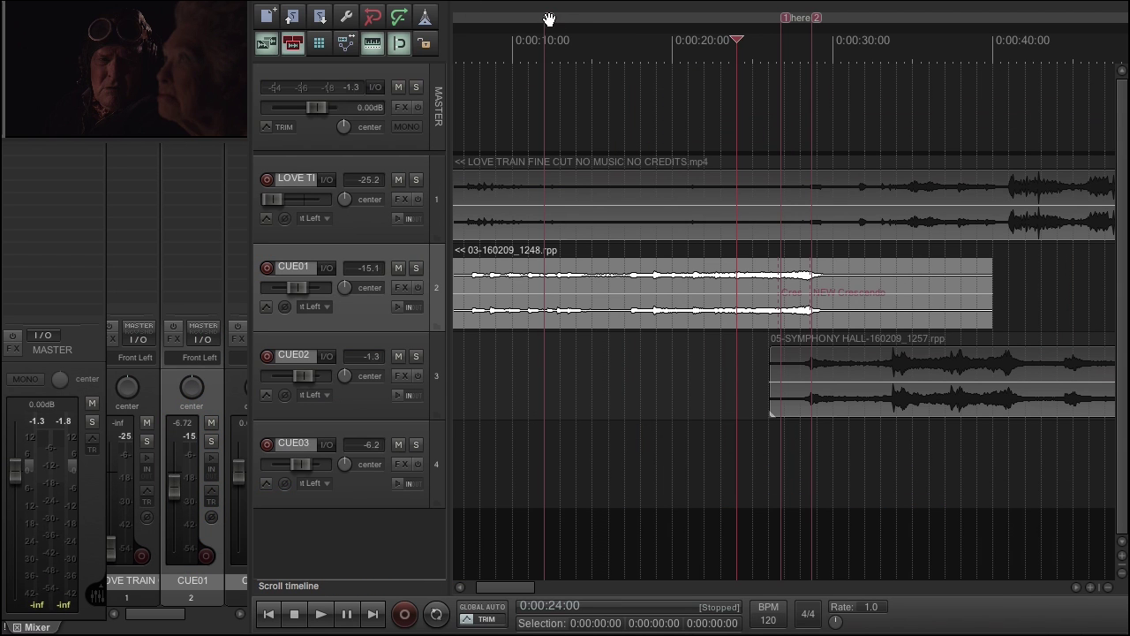
pyautogui.click(623, 46)
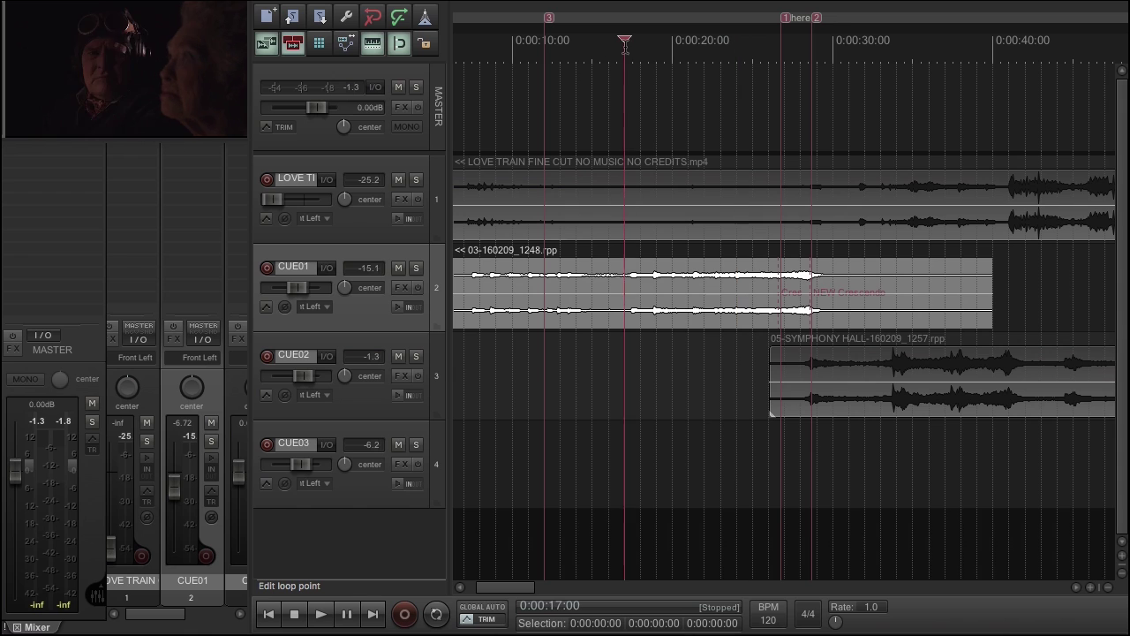
pyautogui.press('space')
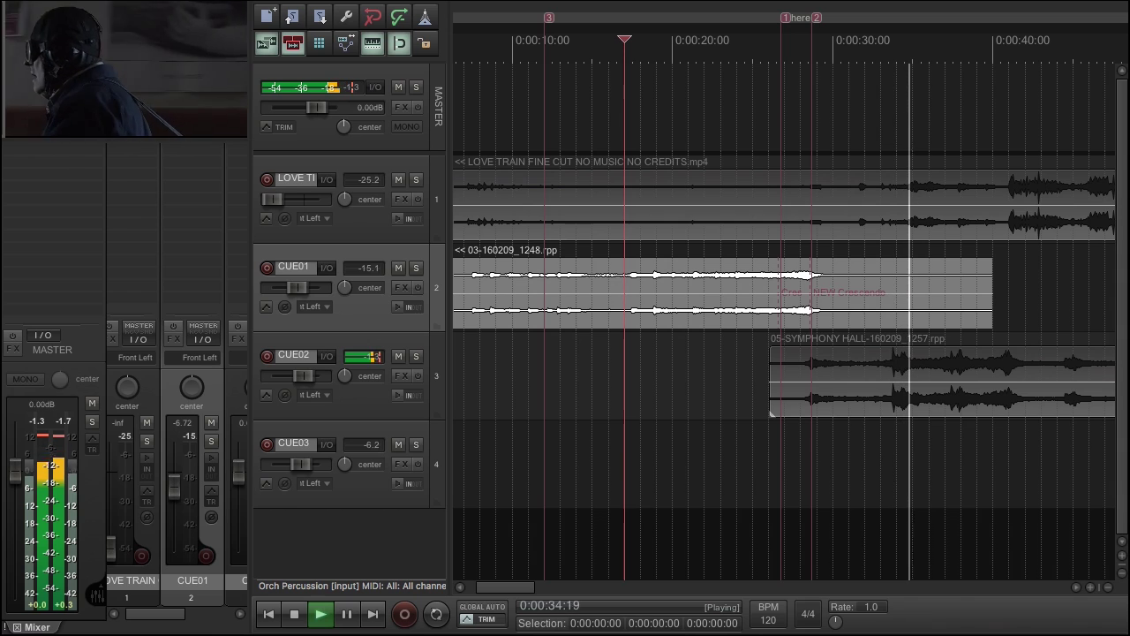
pyautogui.press('space')
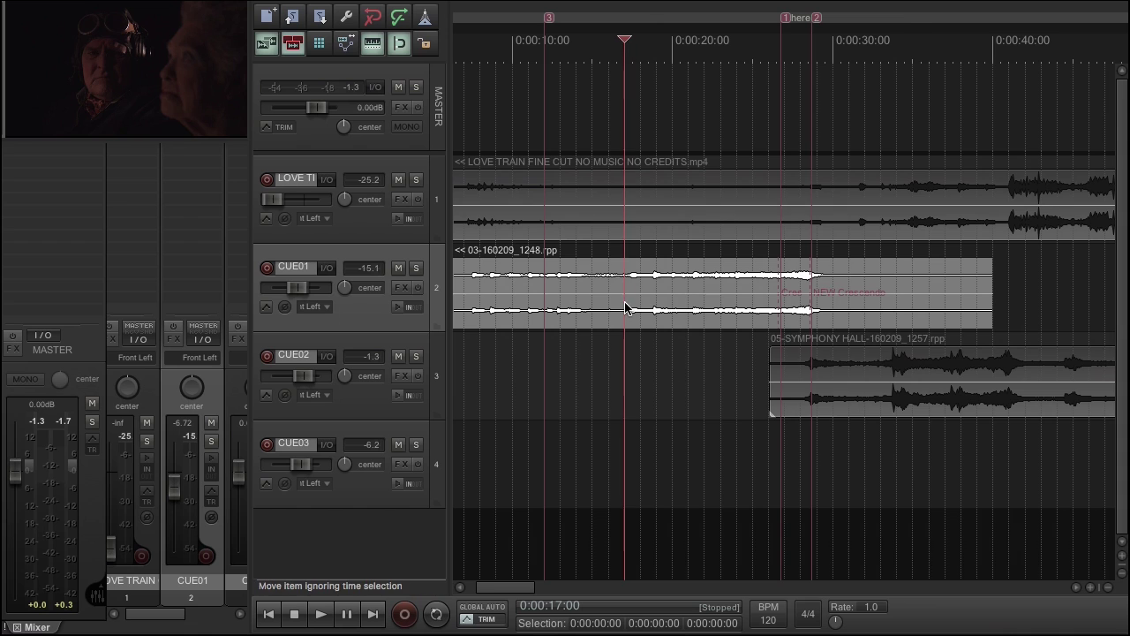
pyautogui.scroll(-2, 712, 276)
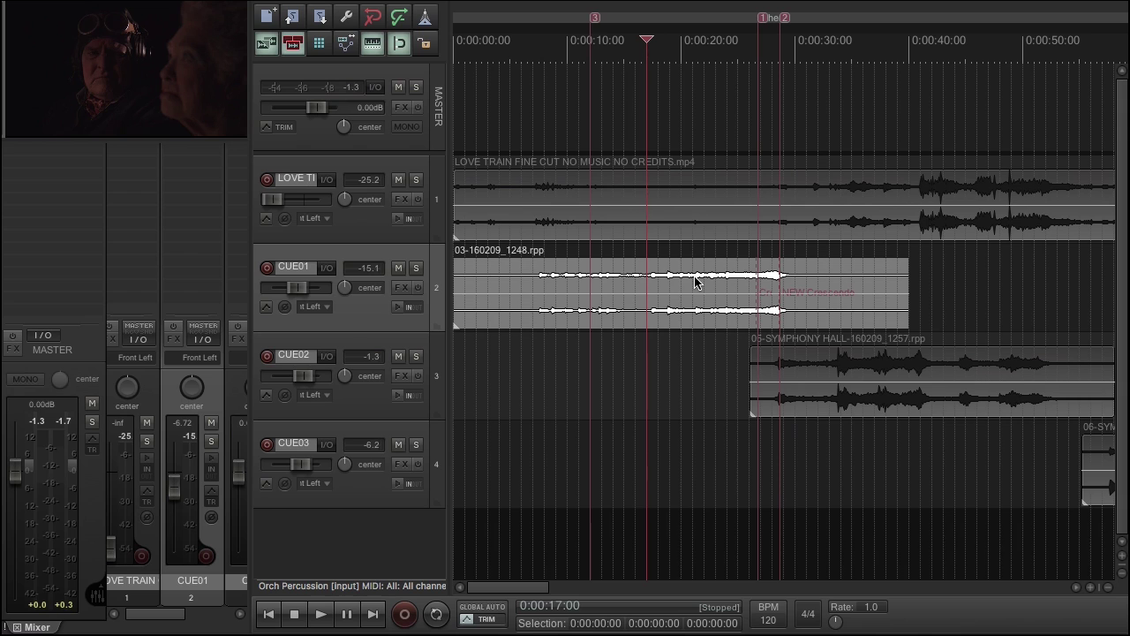
pyautogui.click(950, 372)
pyautogui.click(1092, 452)
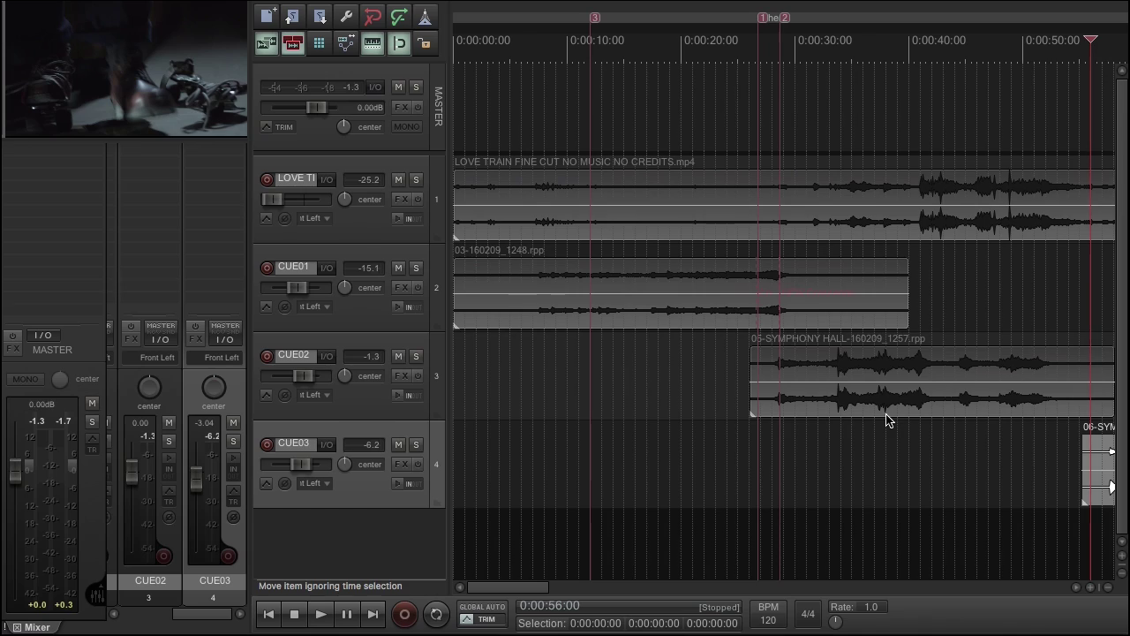
pyautogui.scroll(-5, 866, 407)
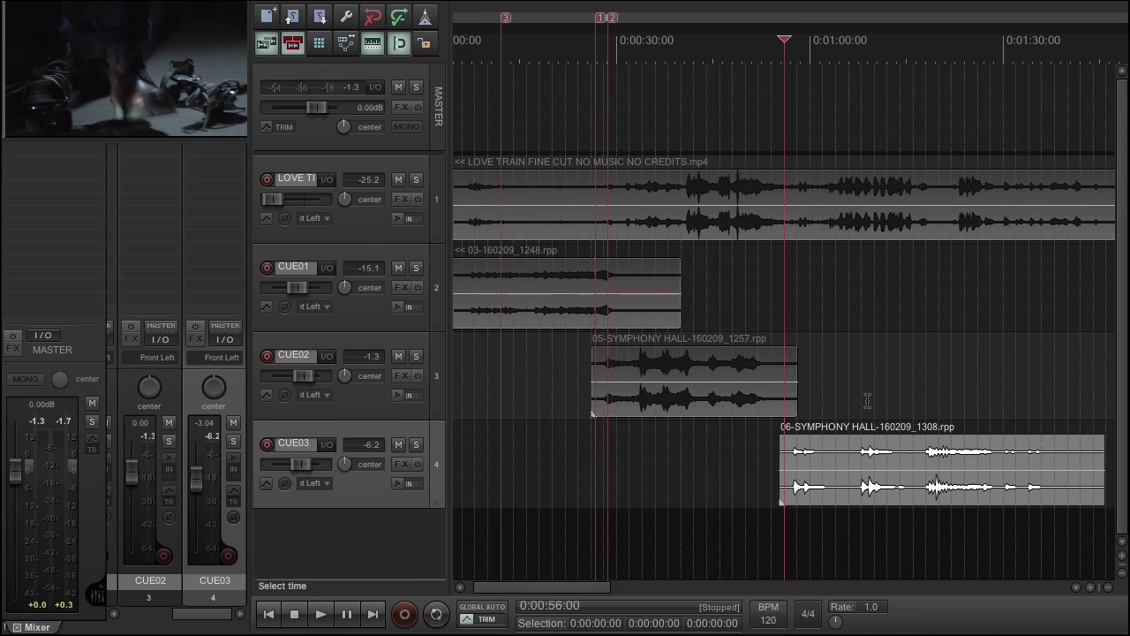